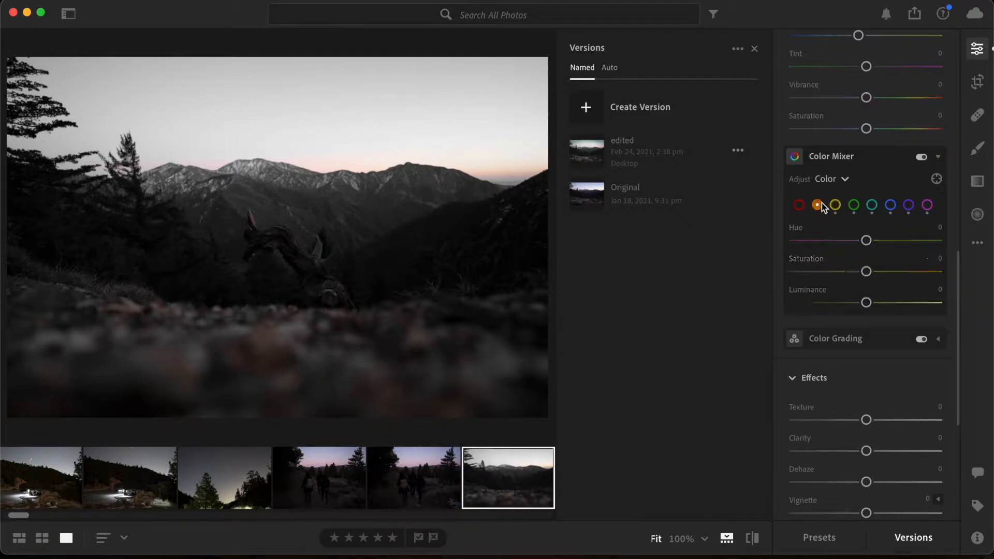
# In the Color Mixer, fully desaturate orange to -100 and red to -100, and bring the red saturation back to +5
pyautogui.moveTo(866, 271); pyautogui.dragTo(785, 270)
pyautogui.click(799, 205)
pyautogui.moveTo(866, 271); pyautogui.dragTo(772, 272)
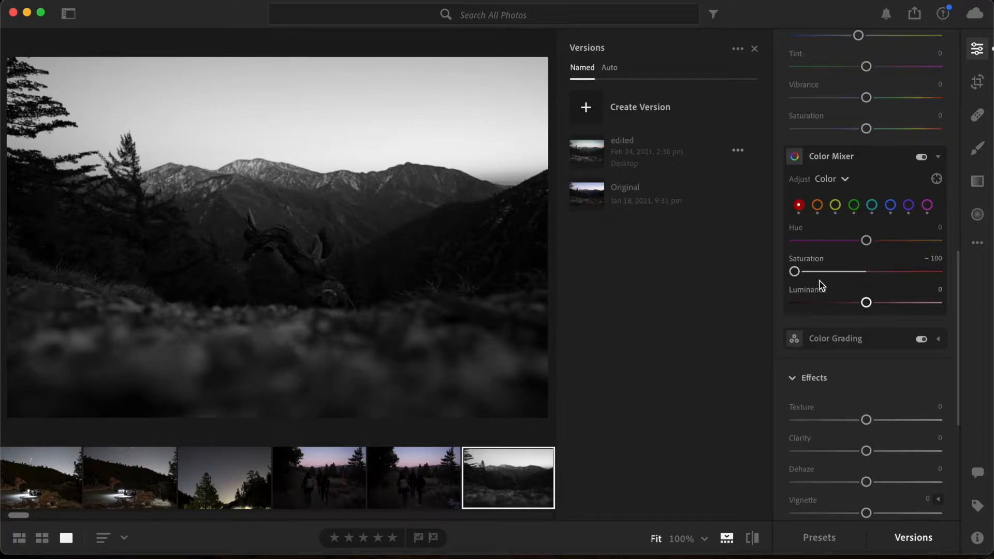
pyautogui.moveTo(804, 282); pyautogui.dragTo(873, 303)
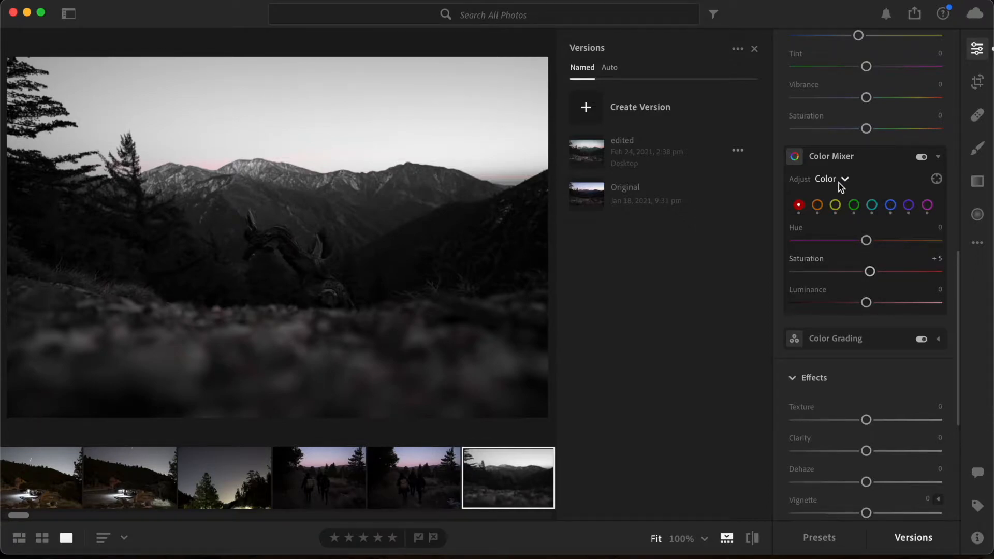
# Set the orange saturation to -6 in the Color Mixer and try shifting the orange hue across its range
pyautogui.click(816, 206)
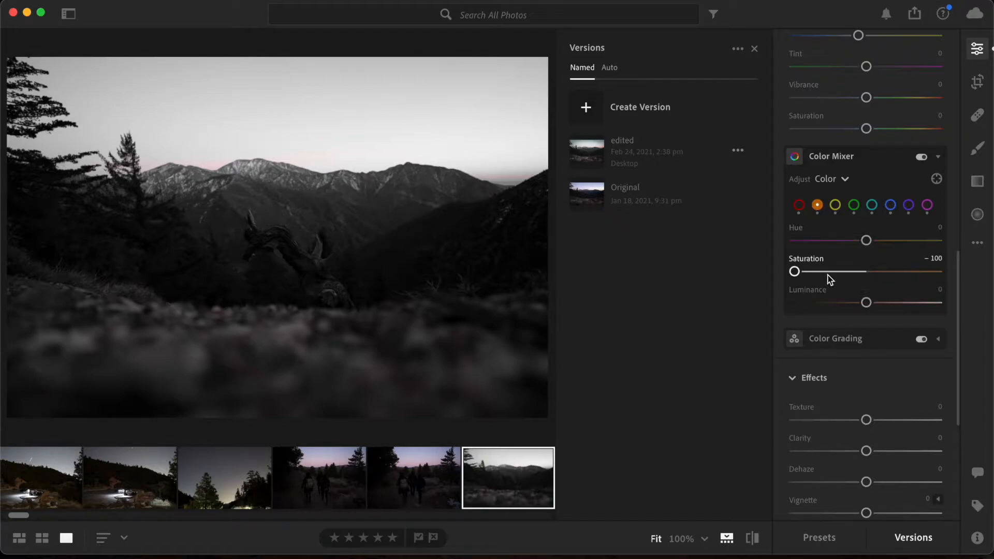
pyautogui.moveTo(795, 273); pyautogui.dragTo(848, 283)
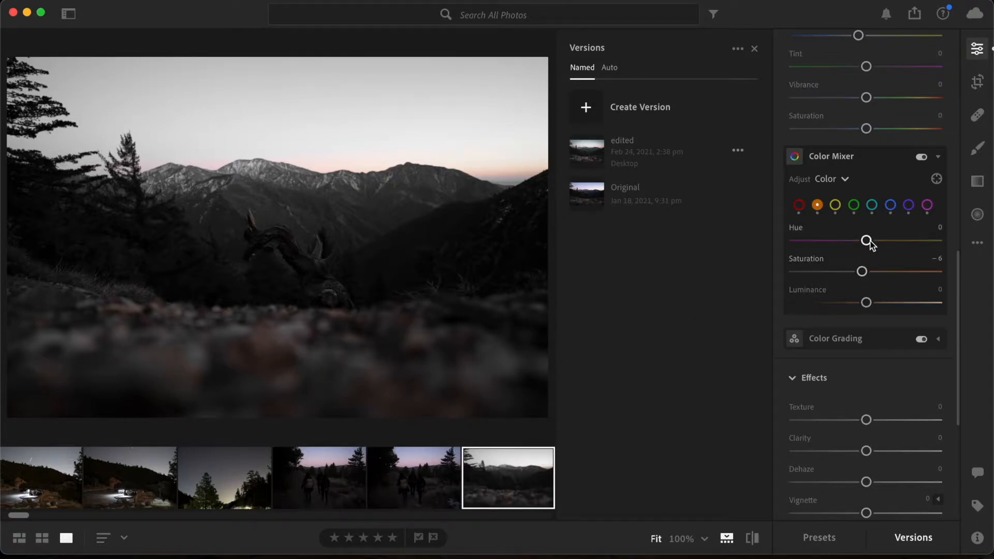
pyautogui.moveTo(837, 240); pyautogui.dragTo(943, 239)
pyautogui.moveTo(845, 247); pyautogui.dragTo(870, 262)
# Adjust the yellow saturation in the Color Mixer and set the green saturation to -20
pyautogui.click(835, 206)
pyautogui.moveTo(800, 271); pyautogui.dragTo(846, 299)
pyautogui.moveTo(936, 290); pyautogui.dragTo(852, 283)
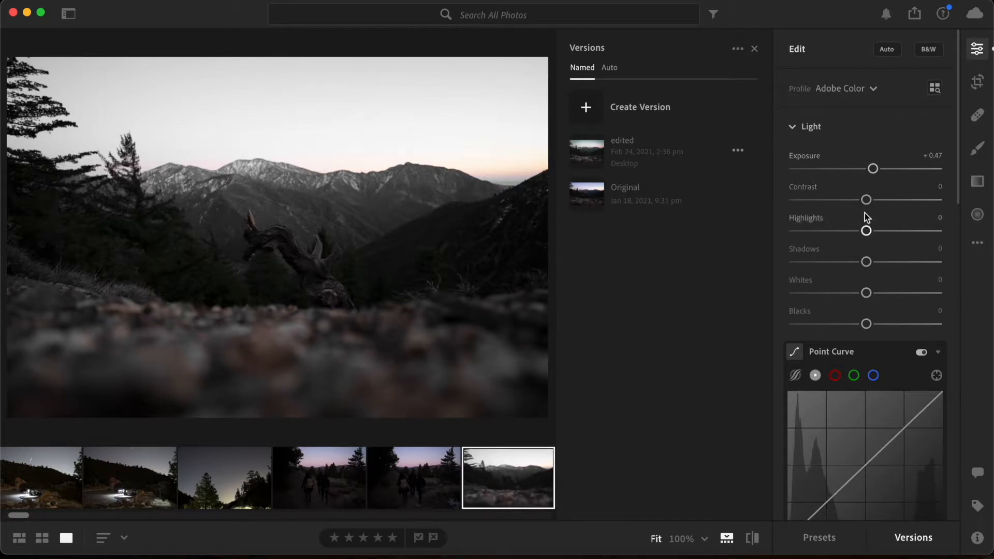
# Set Contrast to +24, Highlights to -30, Shadows to +16, Whites to +10 and Blacks to +14
pyautogui.moveTo(867, 200); pyautogui.dragTo(776, 291)
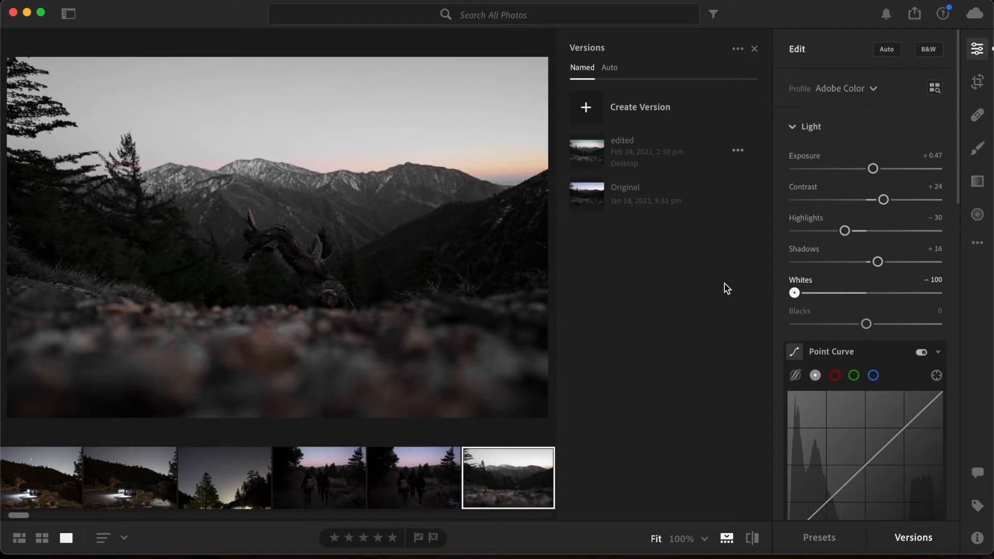
pyautogui.moveTo(712, 280); pyautogui.dragTo(874, 331)
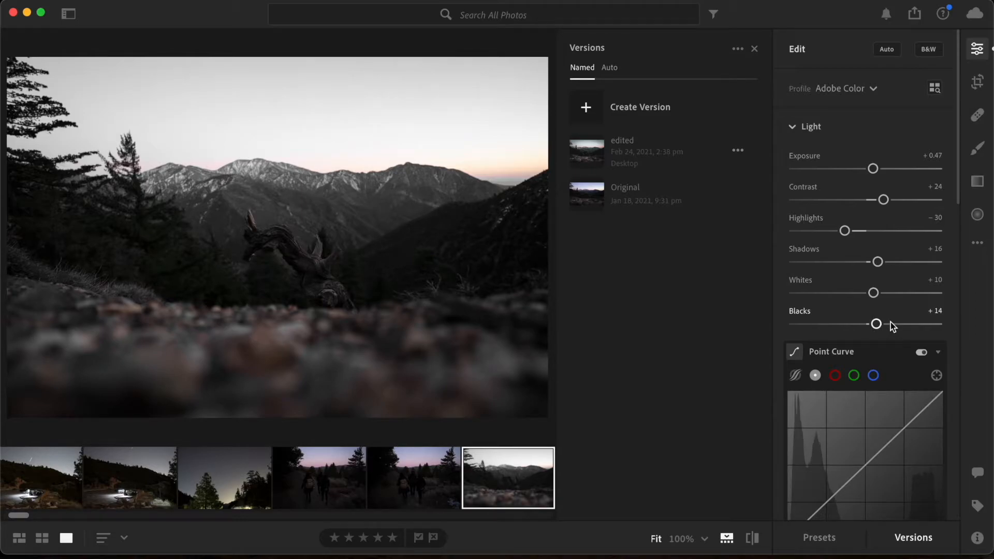
# Shape the point curve with shadow, midtone and highlight points, lifting the black point and slightly raising the highlights
pyautogui.scroll(-5, 888, 326)
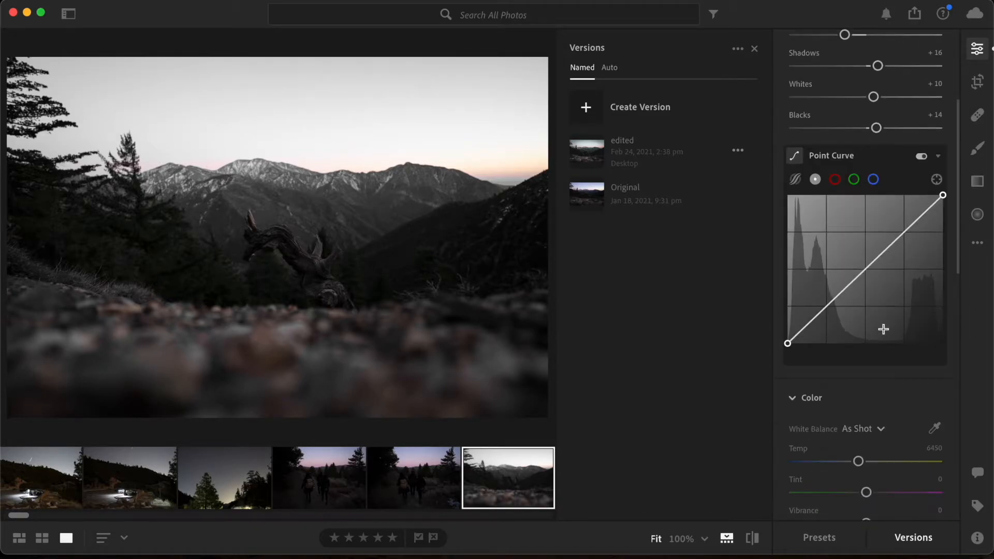
pyautogui.click(811, 323)
pyautogui.click(864, 271)
pyautogui.moveTo(787, 343); pyautogui.dragTo(770, 331)
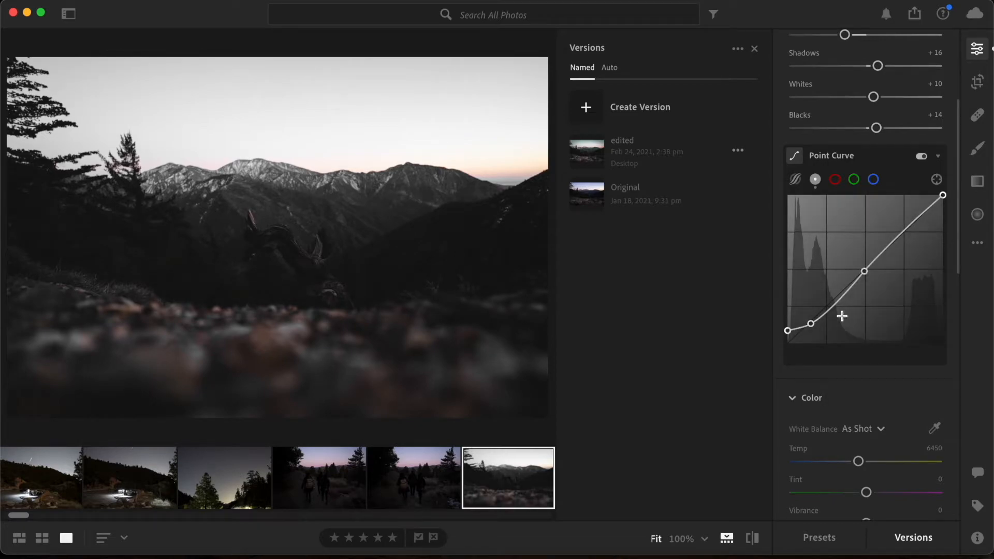
pyautogui.click(902, 232)
pyautogui.moveTo(902, 234); pyautogui.dragTo(897, 233)
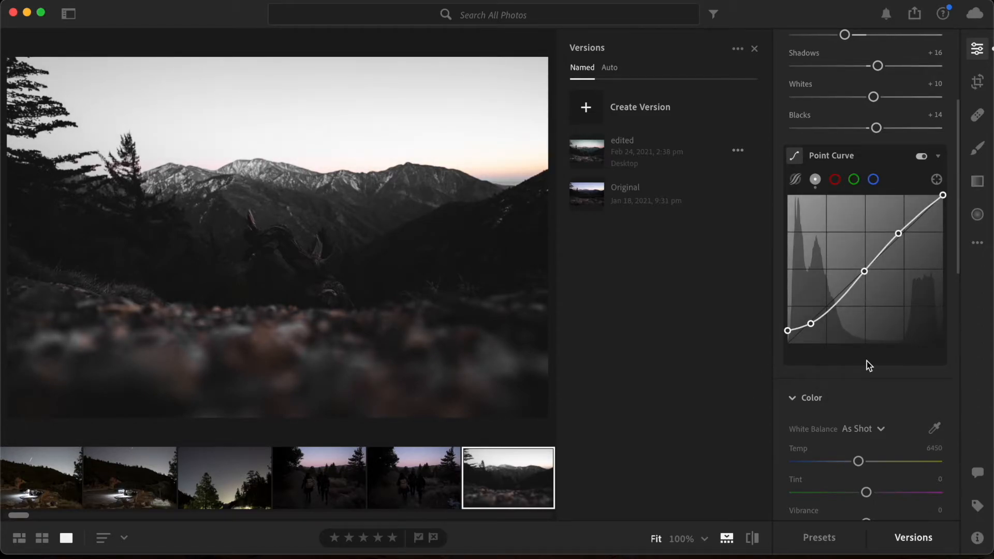
# Set the photo's Dehaze to +15, Texture to +10 and Clarity to +6
pyautogui.scroll(-5, 867, 362)
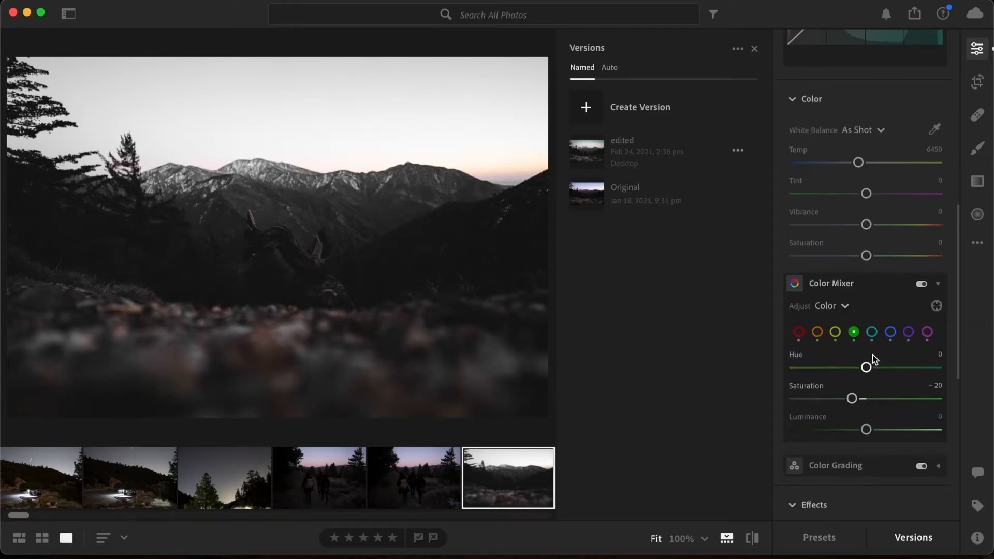
pyautogui.scroll(-3, 870, 357)
pyautogui.scroll(-3, 866, 362)
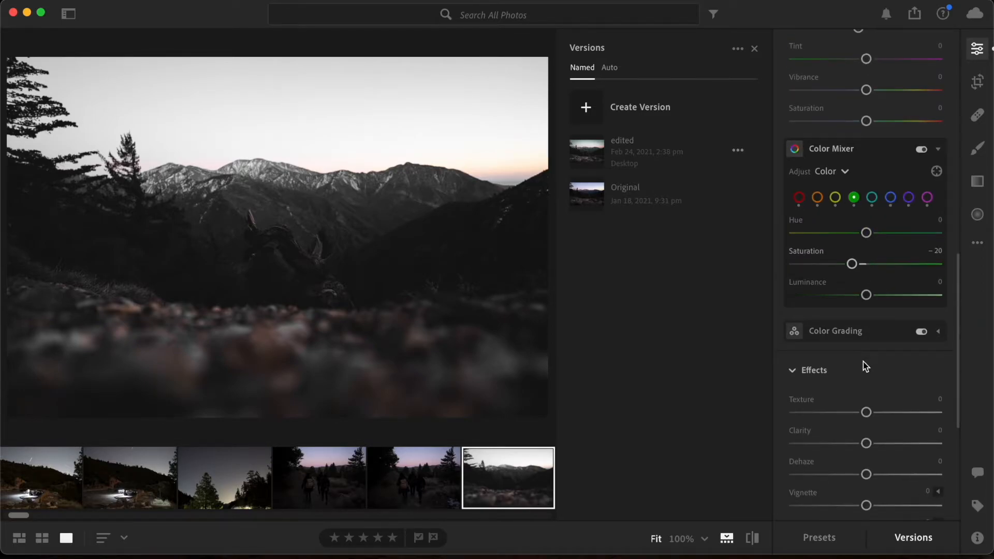
pyautogui.moveTo(866, 350); pyautogui.dragTo(881, 383)
pyautogui.moveTo(861, 329)
pyautogui.mouseDown()
pyautogui.moveTo(875, 331)
pyautogui.moveTo(873, 323)
pyautogui.mouseUp()
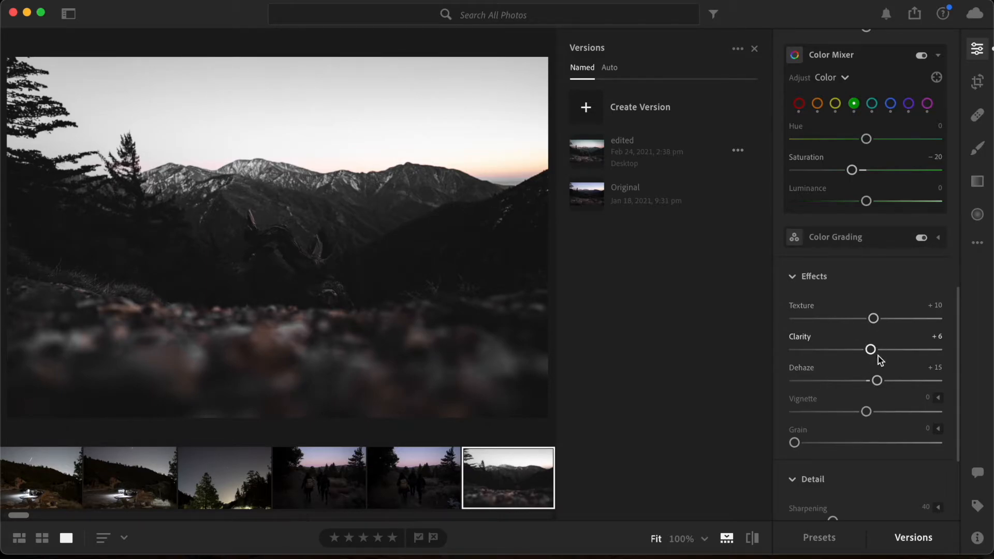
# Set Noise Reduction to 26, checking the detail of the twisted branch at 100% magnification
pyautogui.scroll(-3, 880, 362)
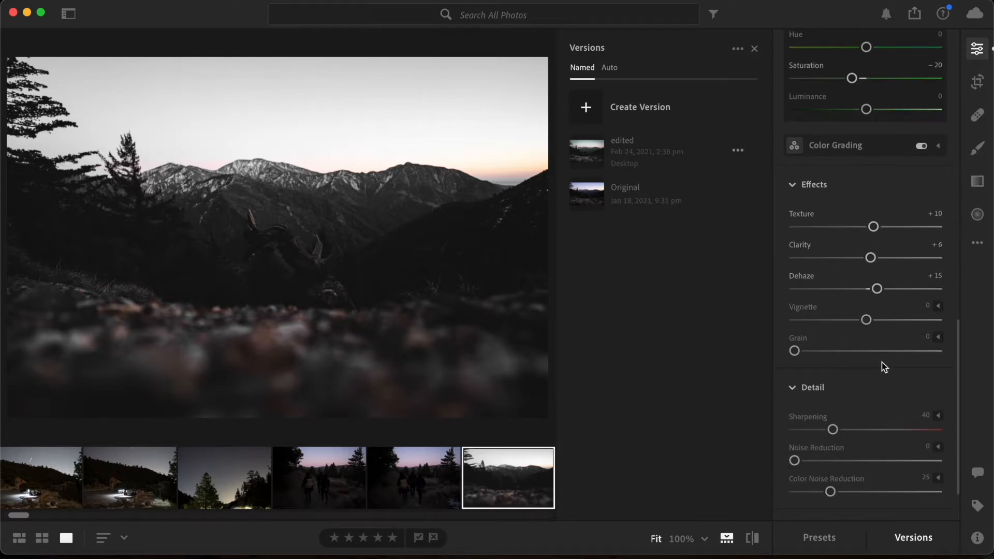
pyautogui.scroll(-1, 848, 418)
pyautogui.moveTo(794, 457); pyautogui.dragTo(826, 467)
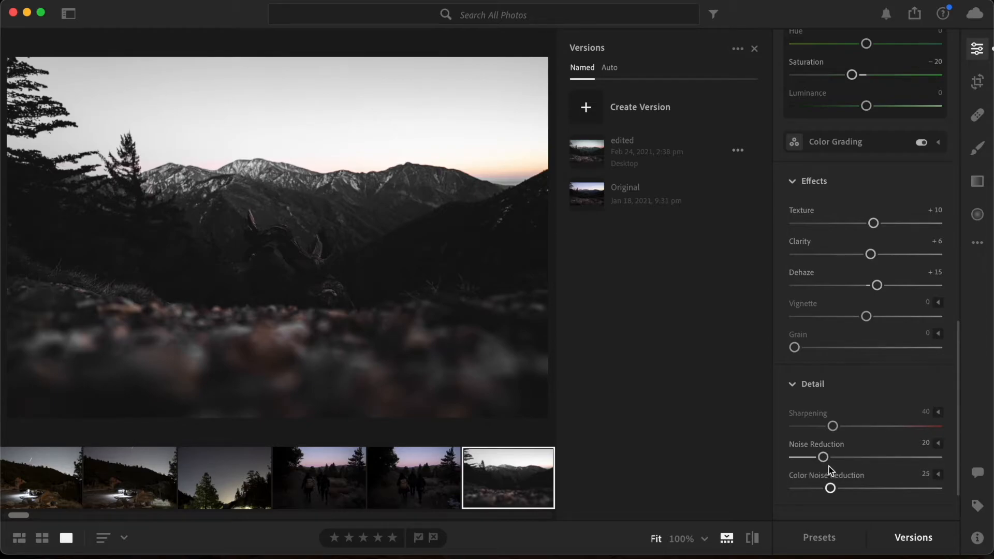
pyautogui.click(305, 264)
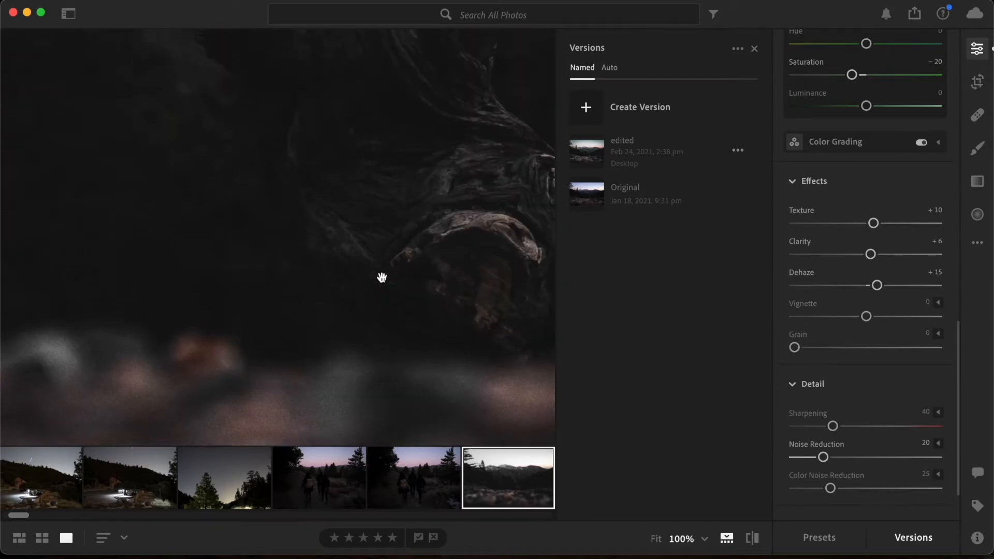
pyautogui.scroll(5, 379, 284)
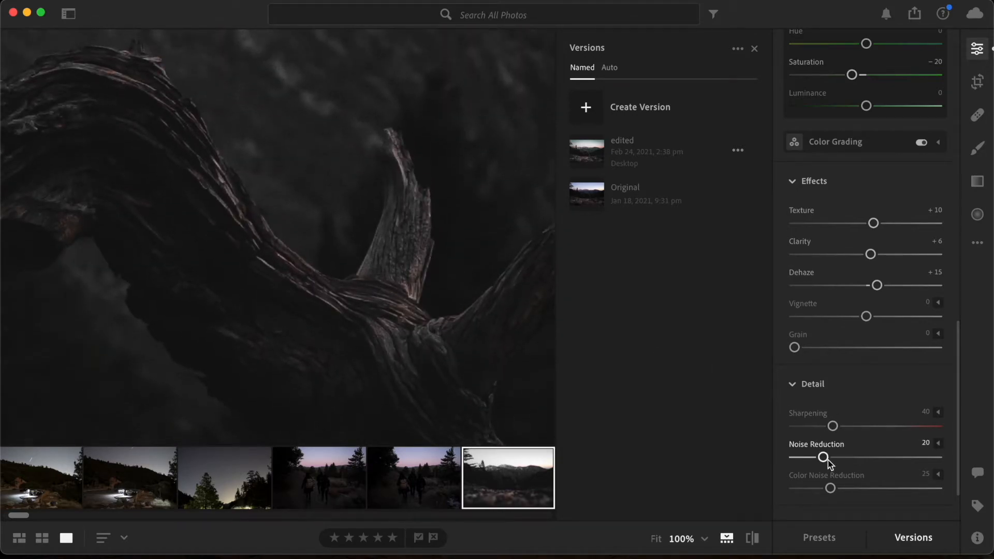
pyautogui.moveTo(831, 456); pyautogui.dragTo(838, 457)
pyautogui.doubleClick(835, 458)
pyautogui.click(835, 458)
pyautogui.moveTo(835, 457); pyautogui.dragTo(832, 458)
pyautogui.click(331, 234)
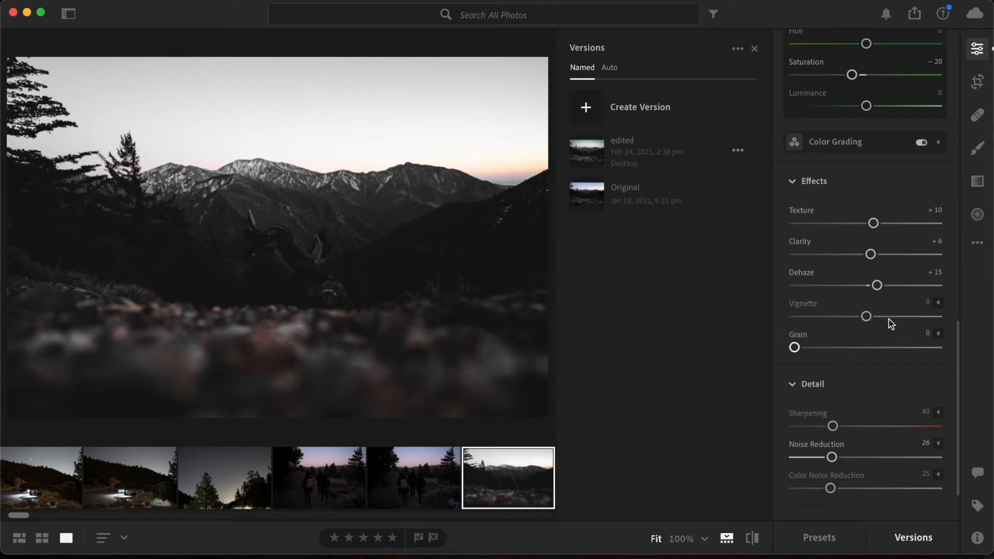
# In the Color Mixer, set the red hue to -100 and the red saturation to +4
pyautogui.scroll(-2, 889, 311)
pyautogui.scroll(10, 891, 313)
pyautogui.moveTo(866, 319)
pyautogui.mouseDown()
pyautogui.moveTo(735, 316)
pyautogui.moveTo(942, 332)
pyautogui.moveTo(871, 333)
pyautogui.moveTo(864, 317)
pyautogui.mouseUp()
pyautogui.click(799, 285)
pyautogui.moveTo(867, 350); pyautogui.dragTo(746, 325)
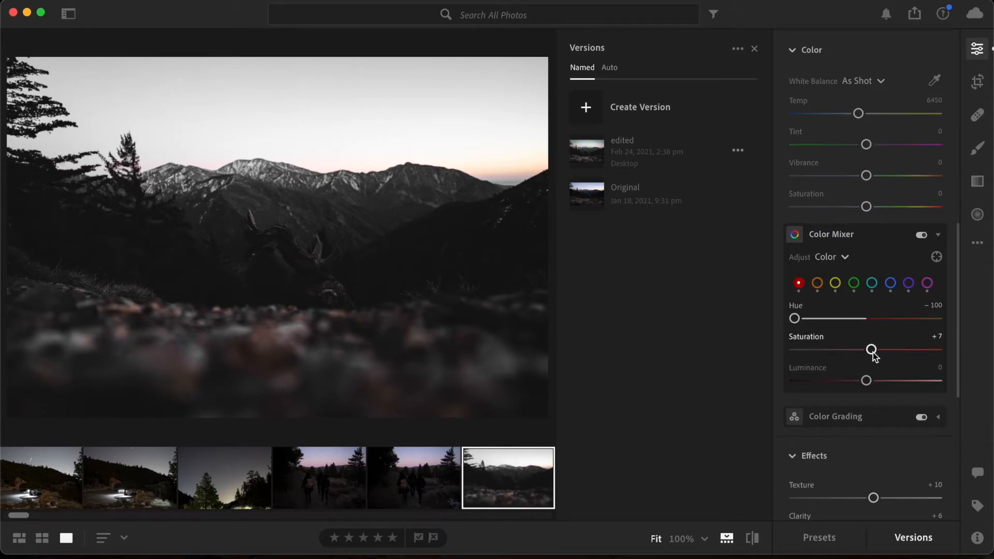
pyautogui.moveTo(871, 350)
pyautogui.mouseDown()
pyautogui.moveTo(862, 387)
pyautogui.moveTo(869, 350)
pyautogui.mouseUp()
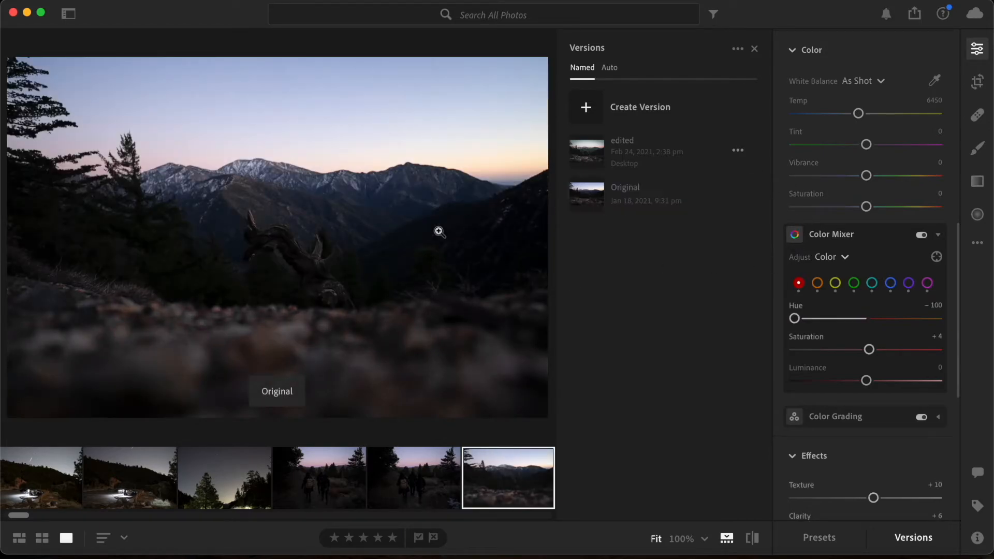
# Compare the current edit with the Original and edited versions of the photo
pyautogui.moveTo(601, 194)
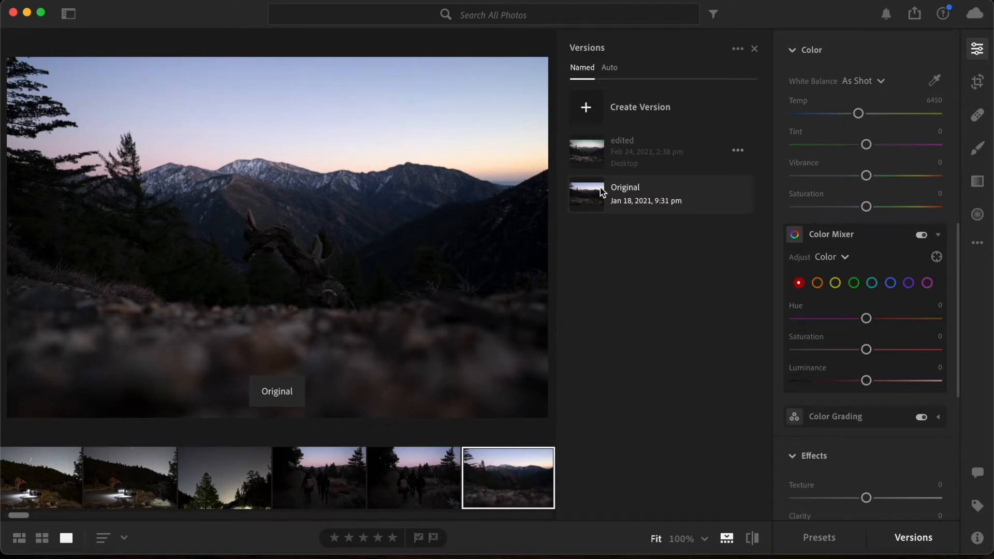
pyautogui.moveTo(631, 150)
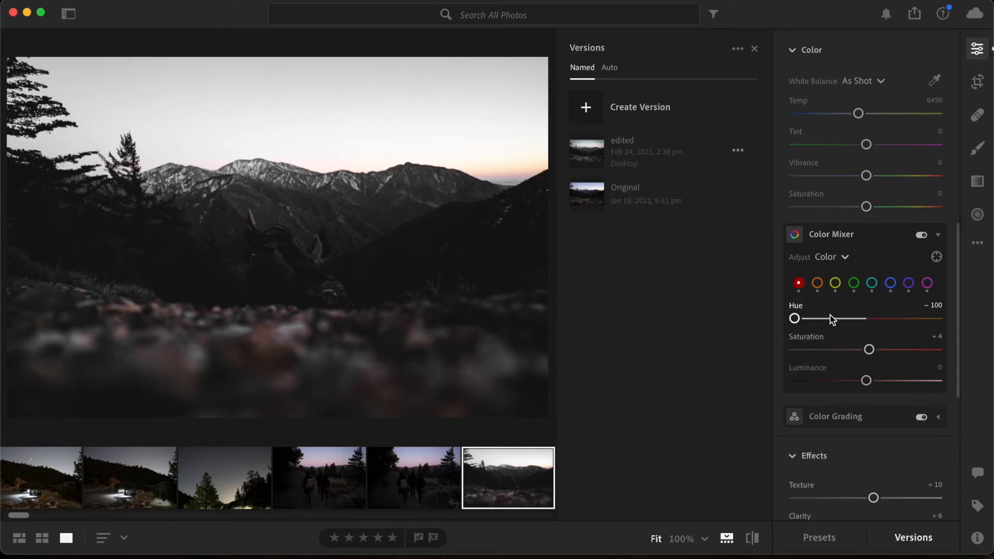
# Enable Remove Chromatic Aberration and compare the photo with lens corrections on and off, leaving lens corrections disabled
pyautogui.scroll(-5, 833, 319)
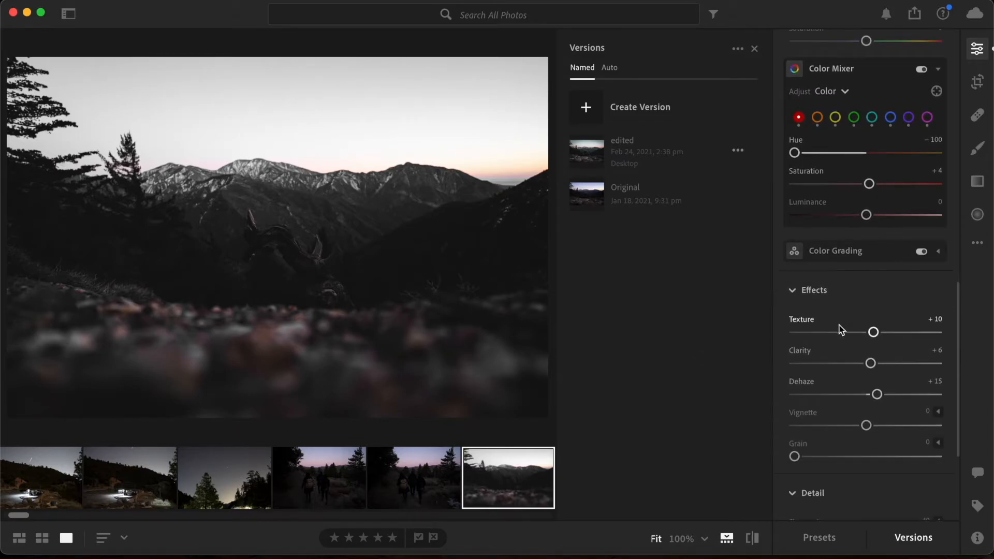
pyautogui.scroll(-5, 839, 326)
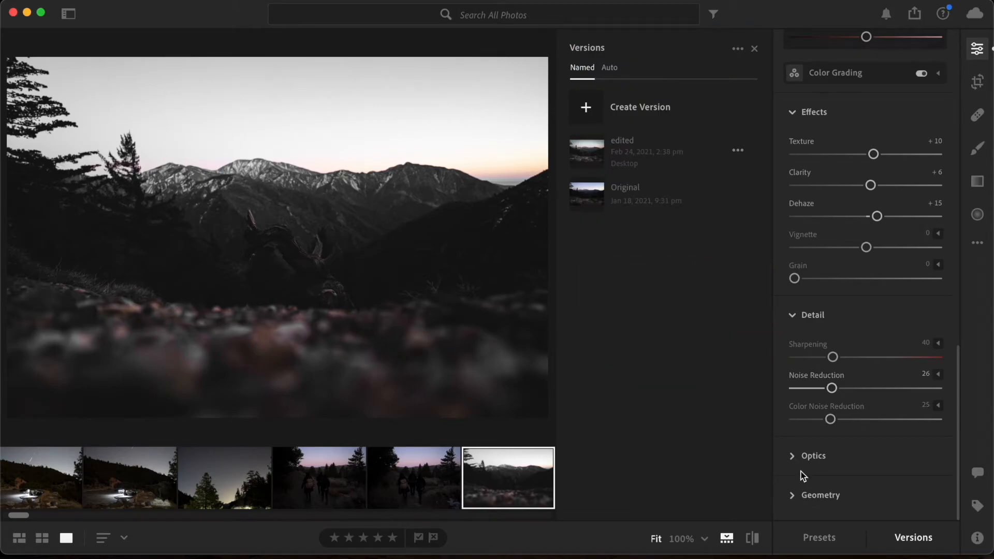
pyautogui.click(795, 457)
pyautogui.click(795, 386)
pyautogui.click(795, 405)
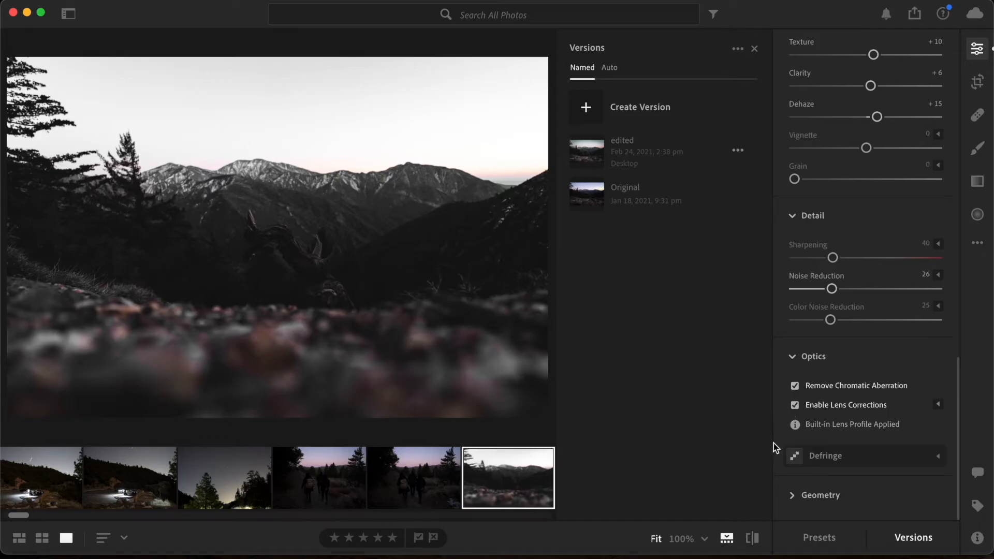
pyautogui.click(796, 405)
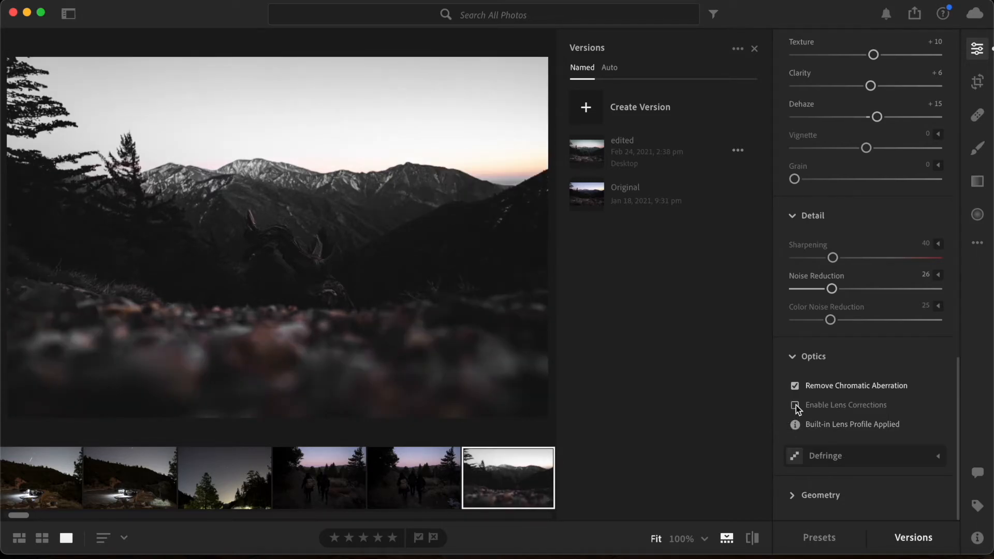
pyautogui.click(795, 405)
pyautogui.click(795, 404)
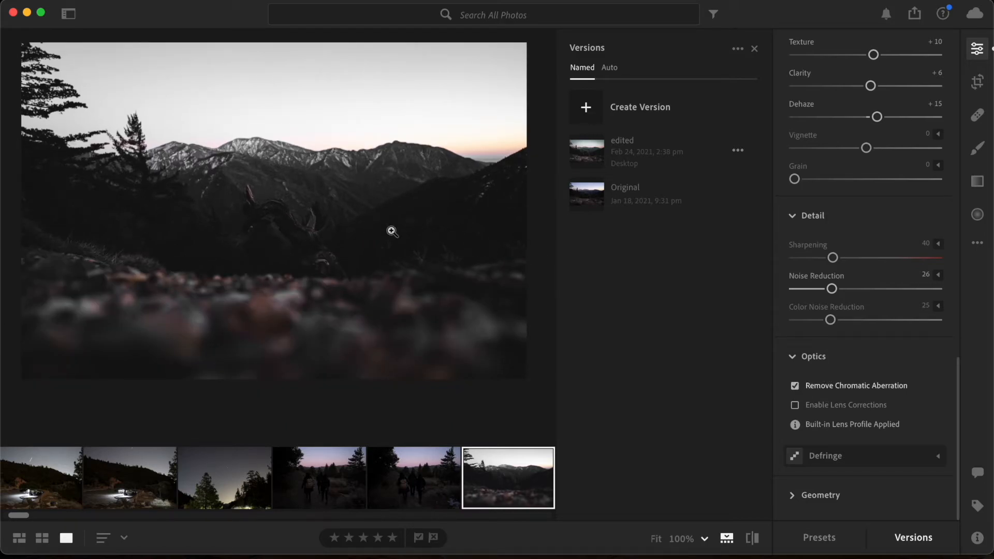
# Draw an oval radial gradient over the twisted branch in the middle of the photo and position it around the branch
pyautogui.click(978, 216)
pyautogui.click(984, 186)
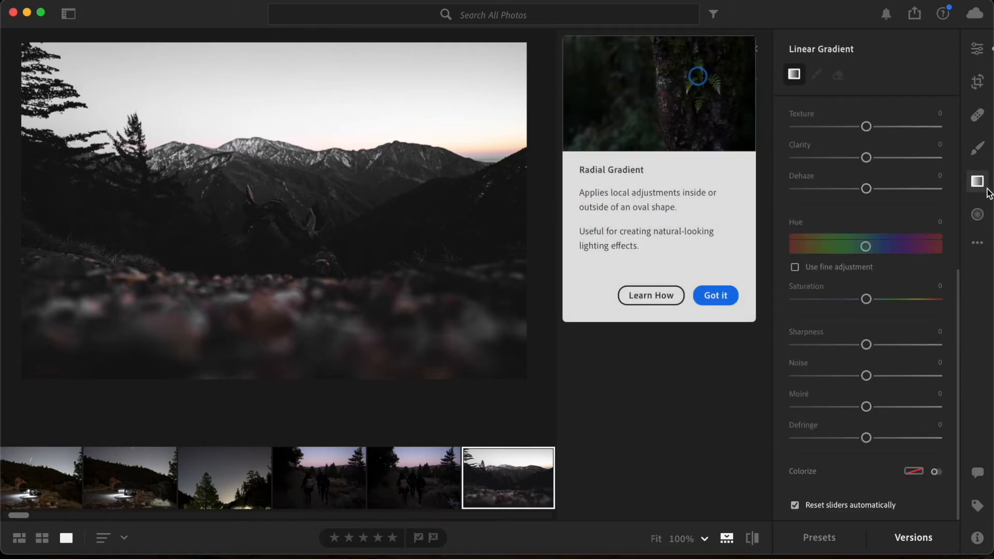
pyautogui.click(977, 215)
pyautogui.click(705, 295)
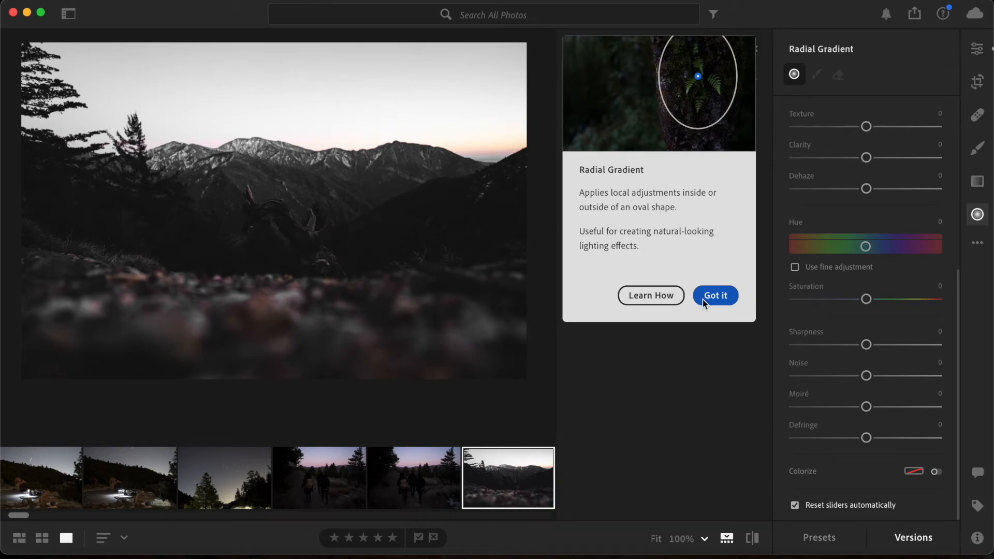
pyautogui.click(978, 216)
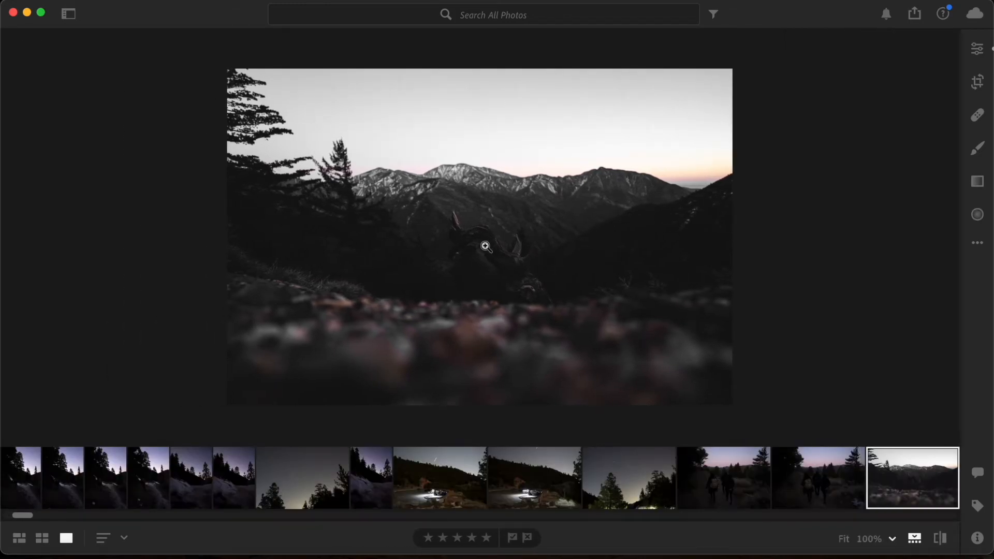
pyautogui.click(978, 215)
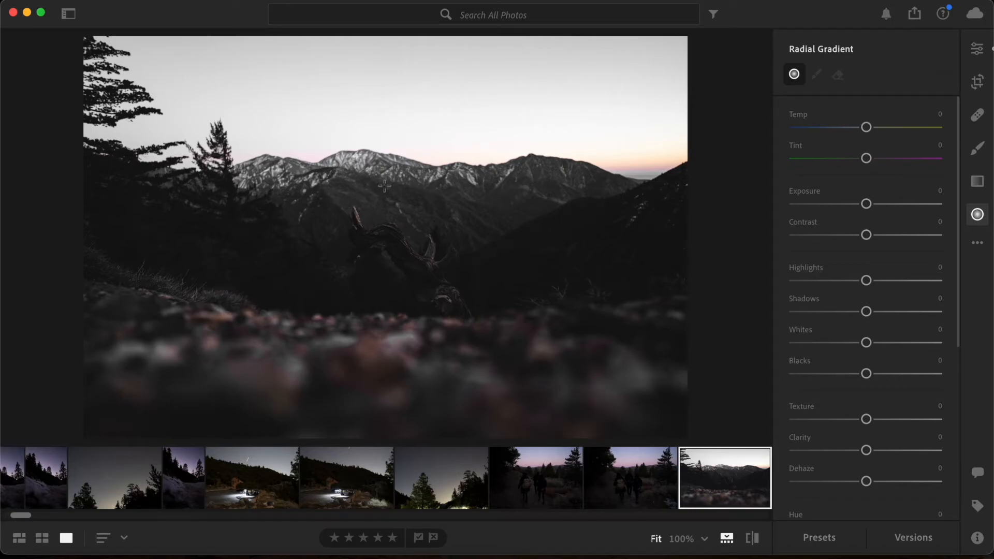
pyautogui.moveTo(369, 192); pyautogui.dragTo(462, 305)
pyautogui.moveTo(362, 202); pyautogui.dragTo(411, 270)
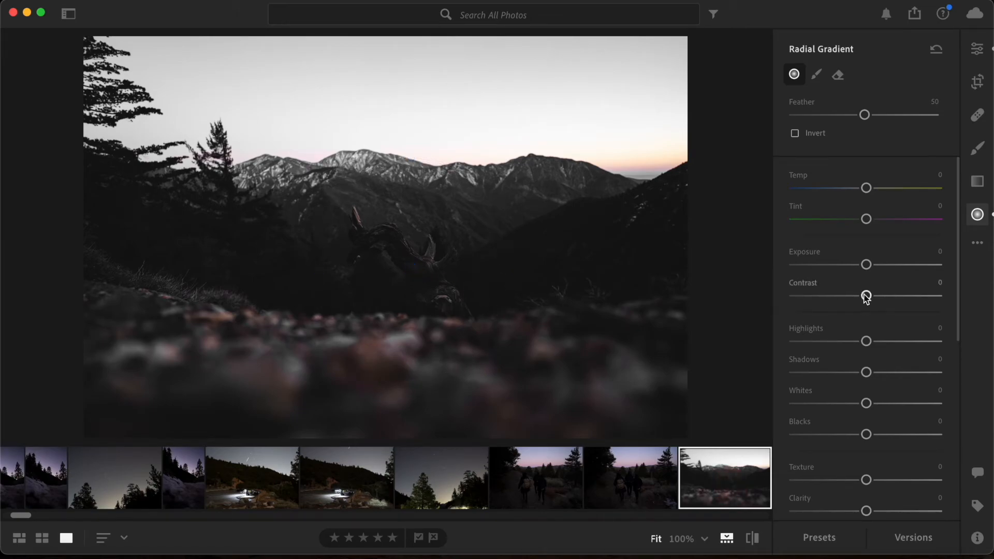
# Raise the radial gradient's Exposure slightly and set its Contrast to +6 and Highlights to +11
pyautogui.moveTo(870, 269); pyautogui.dragTo(868, 303)
pyautogui.moveTo(866, 341)
pyautogui.mouseDown()
pyautogui.moveTo(881, 343)
pyautogui.moveTo(869, 347)
pyautogui.mouseUp()
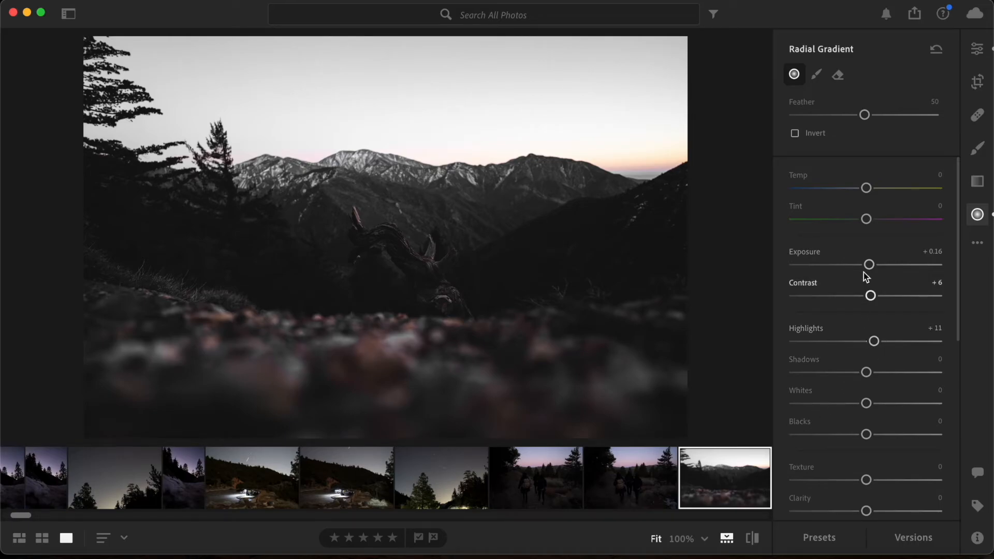
pyautogui.moveTo(873, 266); pyautogui.dragTo(870, 286)
# Set the radial gradient's Shadows to +12, Whites to +14 and Clarity to +35
pyautogui.scroll(-1, 885, 326)
pyautogui.scroll(-5, 883, 380)
pyautogui.moveTo(866, 242); pyautogui.dragTo(887, 284)
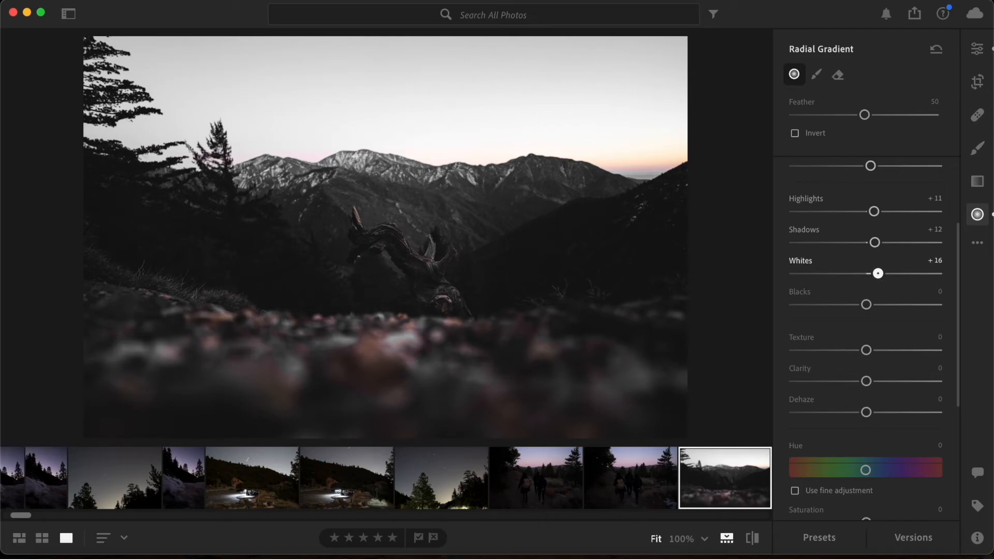
pyautogui.moveTo(880, 281); pyautogui.dragTo(869, 314)
pyautogui.scroll(-1, 879, 289)
pyautogui.moveTo(866, 381); pyautogui.dragTo(894, 390)
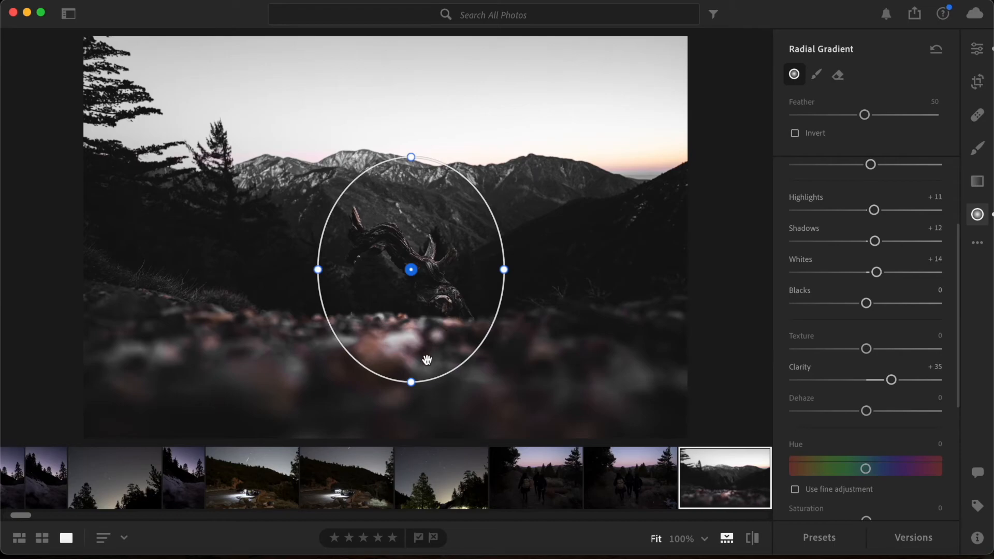
# Shrink and reposition the radial gradient so that it fits closely around the twisted branch
pyautogui.moveTo(411, 381); pyautogui.dragTo(411, 357)
pyautogui.moveTo(504, 269); pyautogui.dragTo(408, 250)
pyautogui.moveTo(396, 339); pyautogui.dragTo(407, 330)
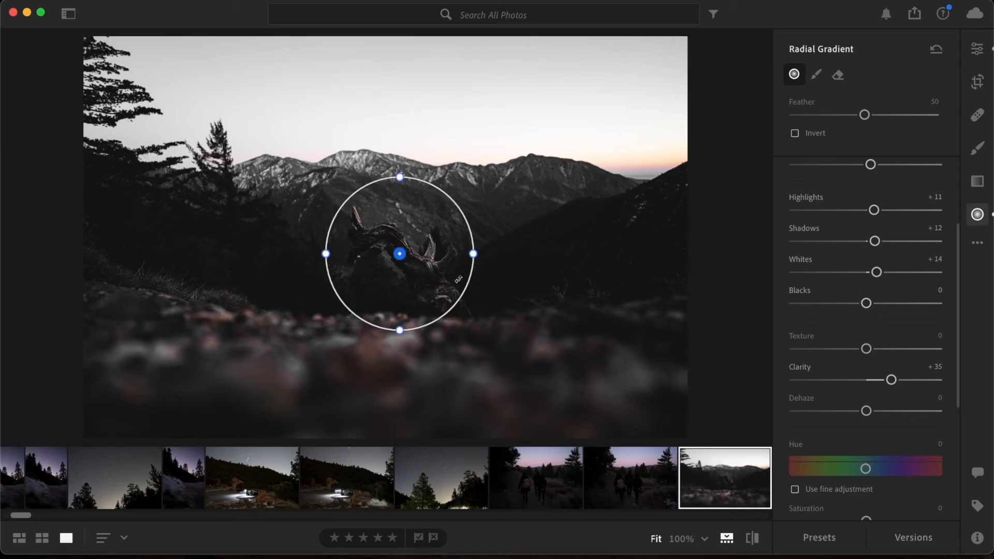
pyautogui.moveTo(480, 255); pyautogui.dragTo(430, 263)
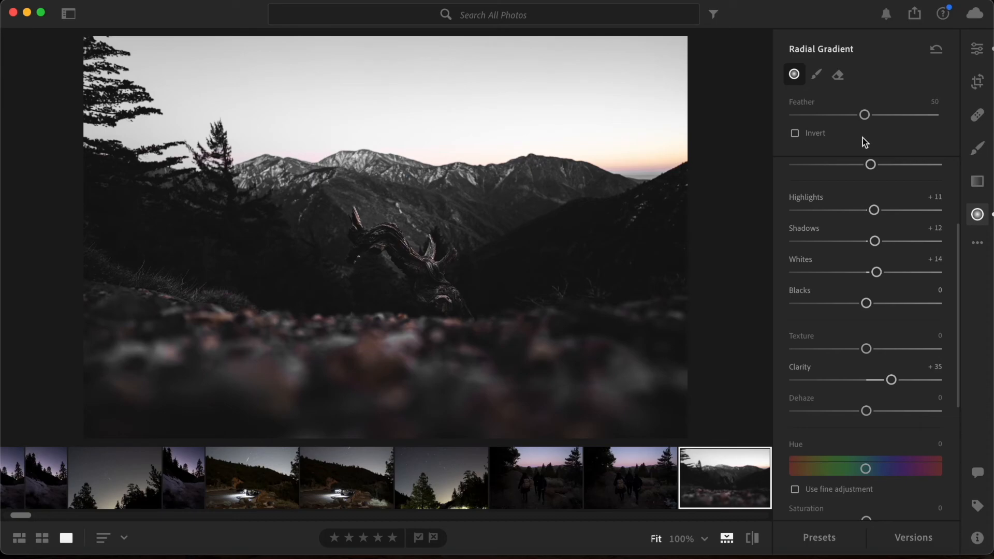
# Show the list of the photo's saved versions for comparison
pyautogui.click(913, 538)
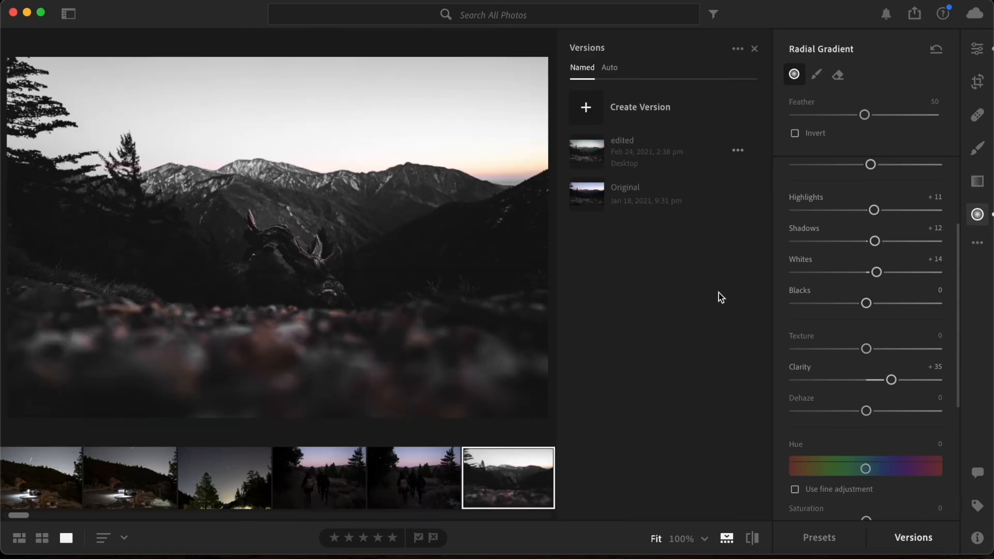